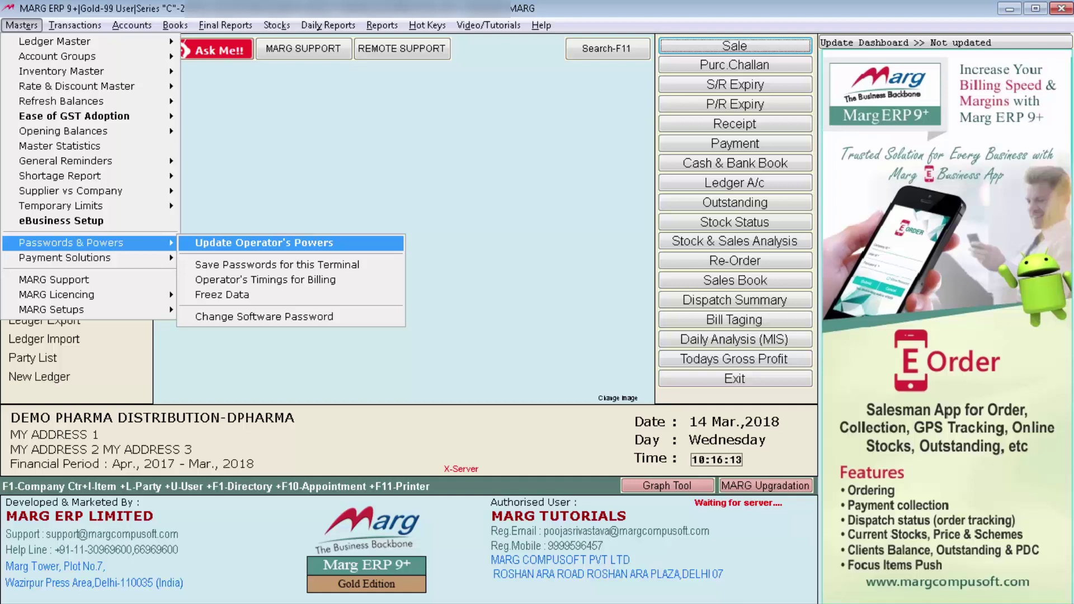
Open the operator powers of the MARG supervisor account from Update Operator's Powers.
key("Return")
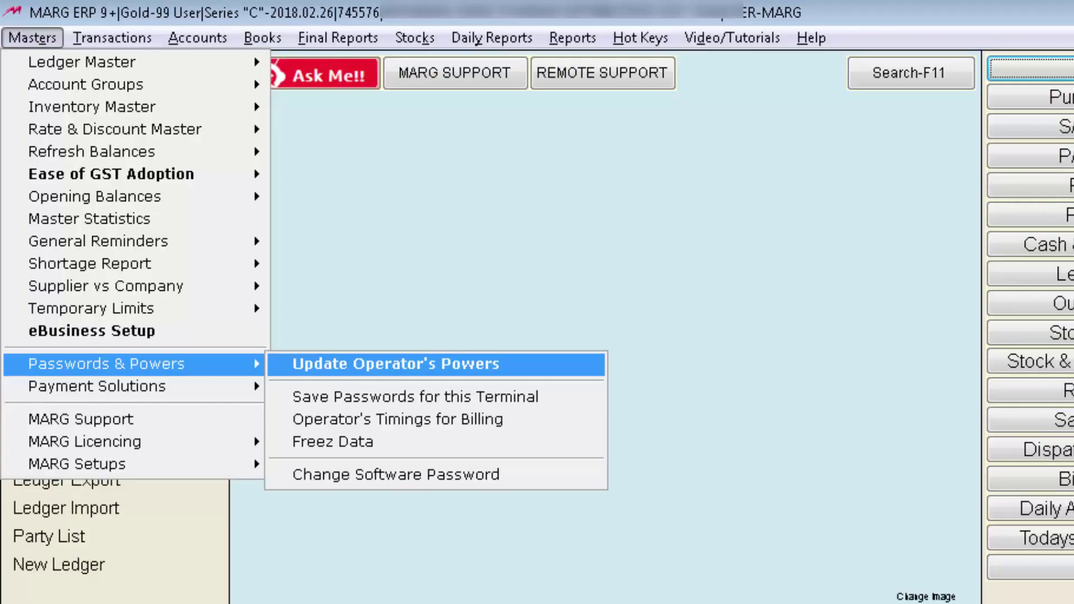
key("Return")
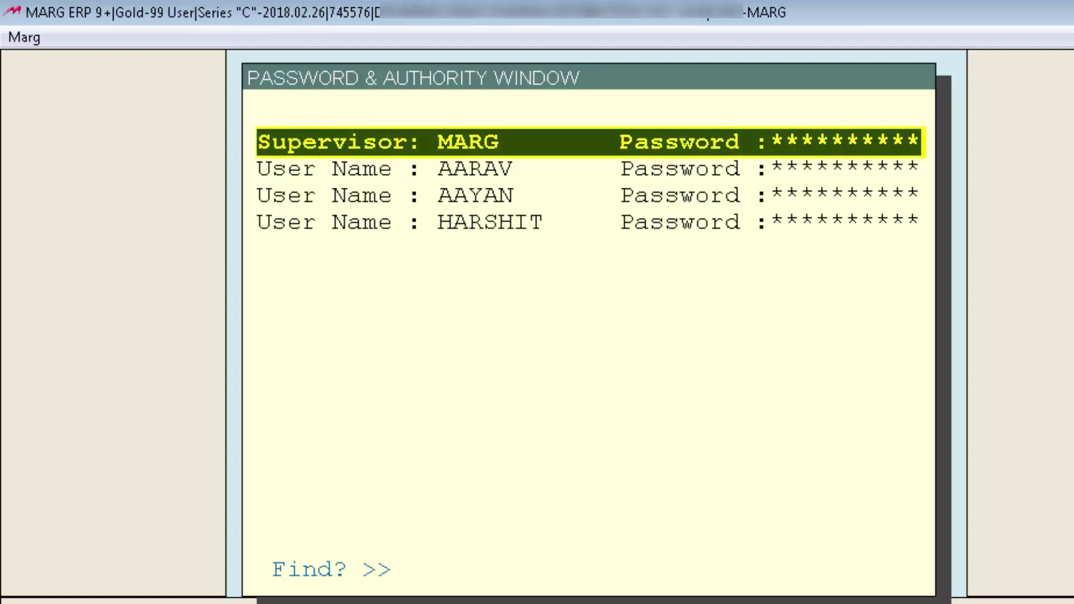
key("Return")
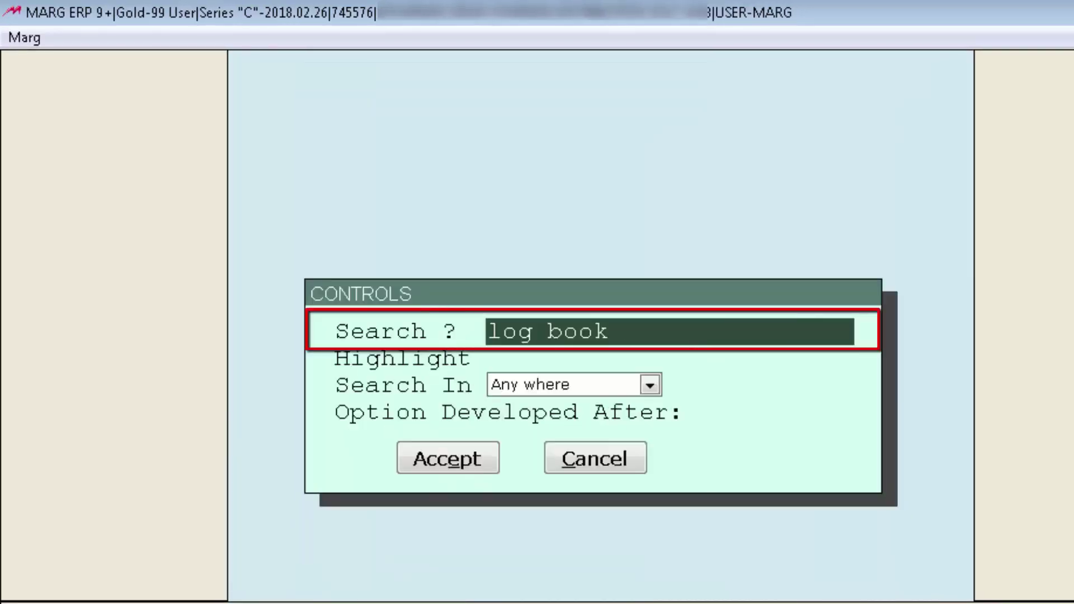
Search all powers for "log book", set the Operator Logbook power and save the changes.
key("Return")
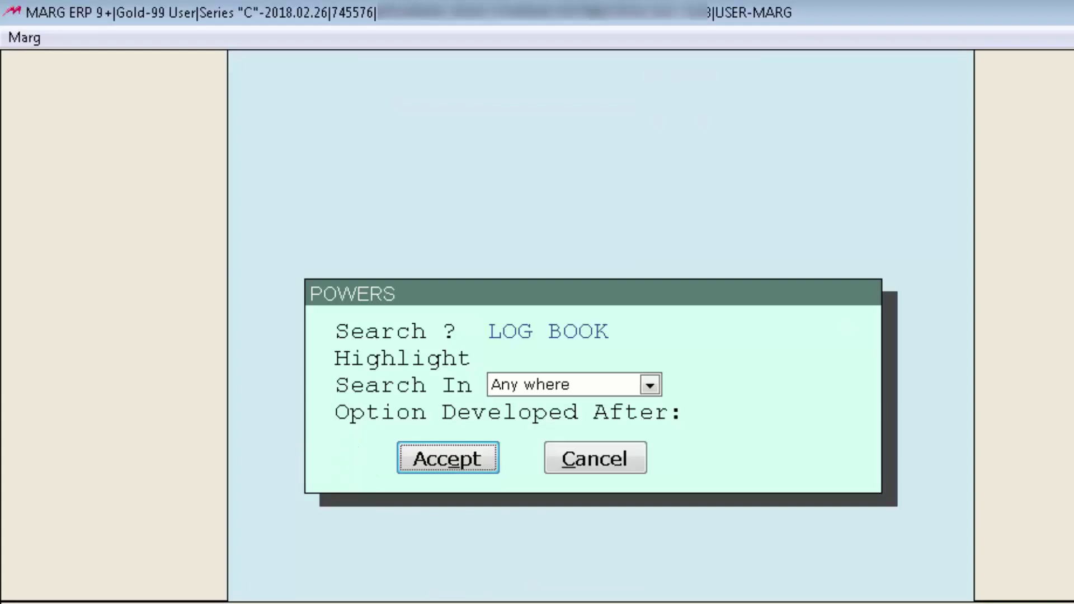
key("Return")
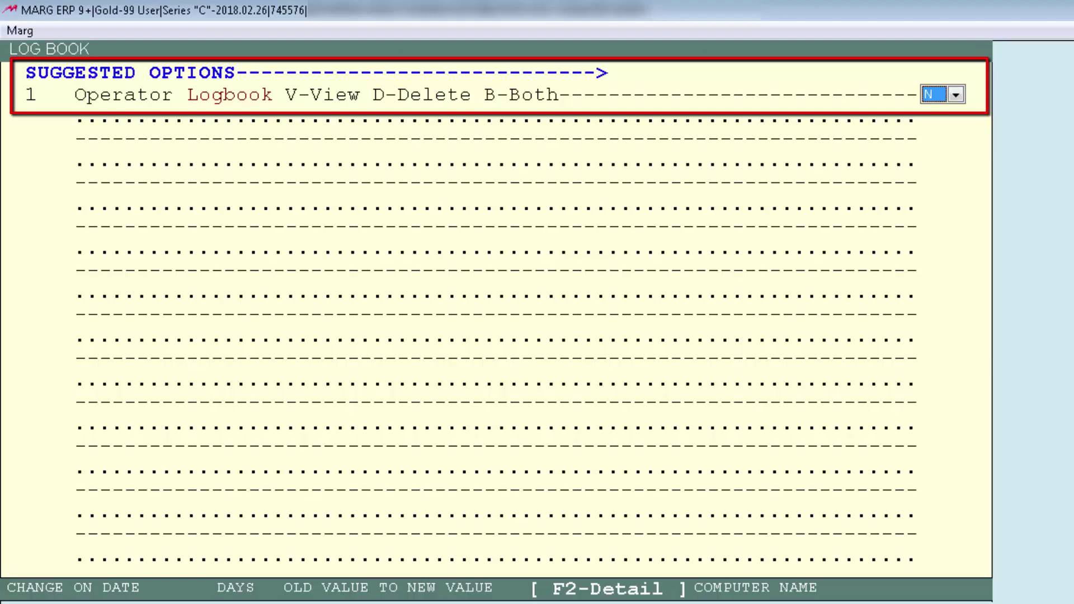
key("alt+Down")
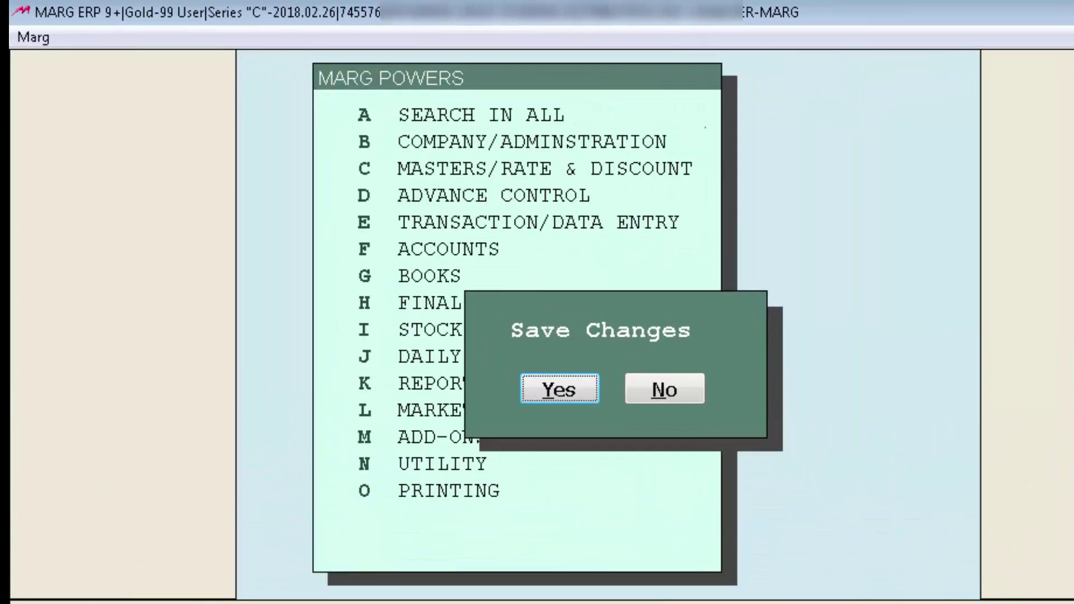
key("Return")
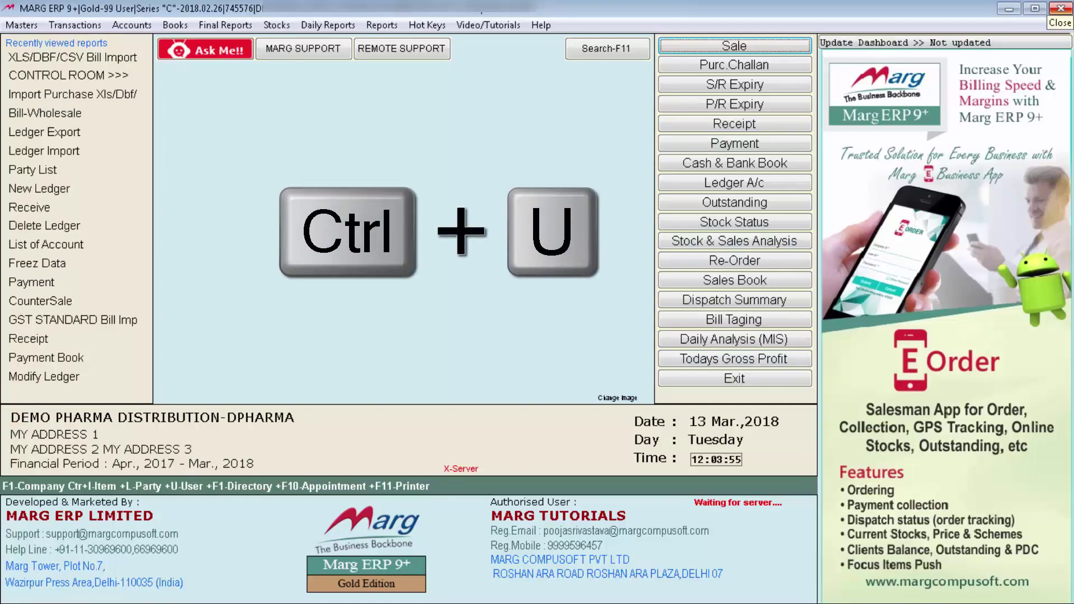
Change the active user by entering the user password.
key("ctrl+u")
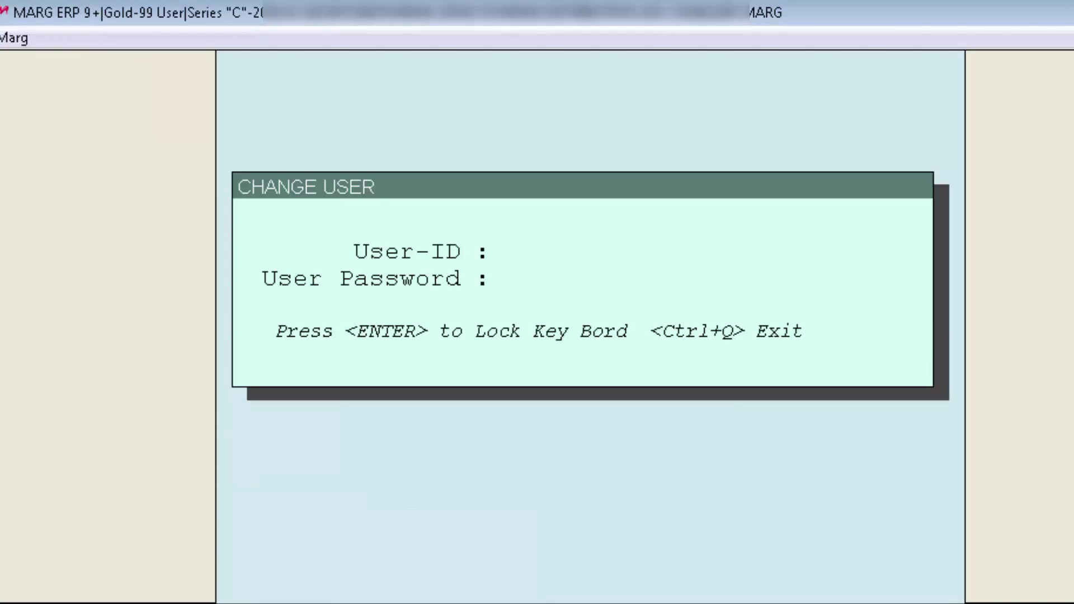
key("Return")
type("****")
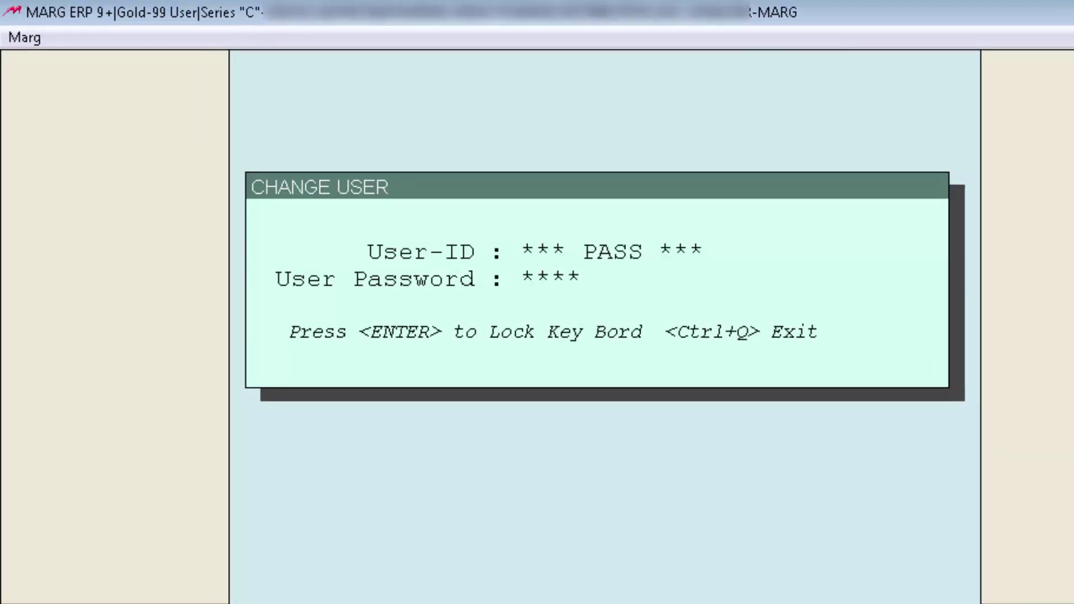
key("Return")
key("Return")
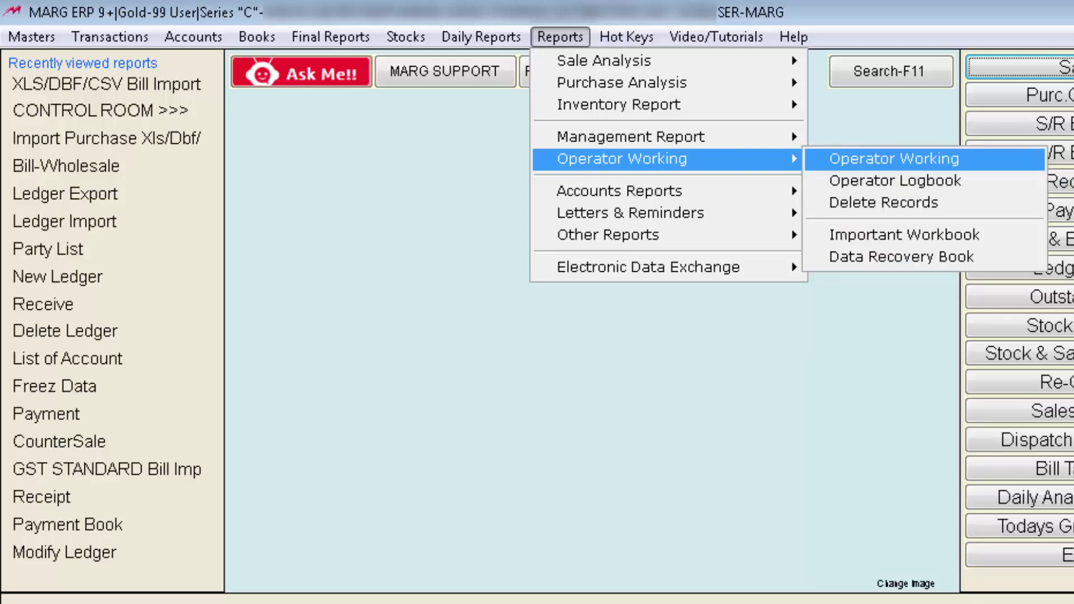
Open the Operator Working report.
key("Return")
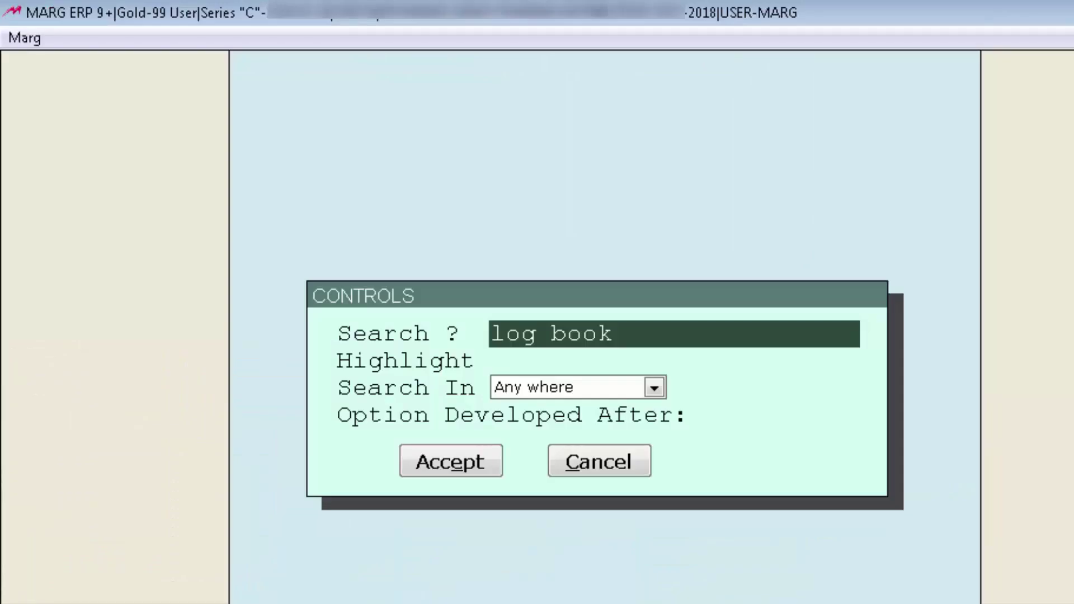
Search the controls for "log book" and set Operator Logbook to B (Both), keeping the deletion limit at 10 thousand records.
key("Return")
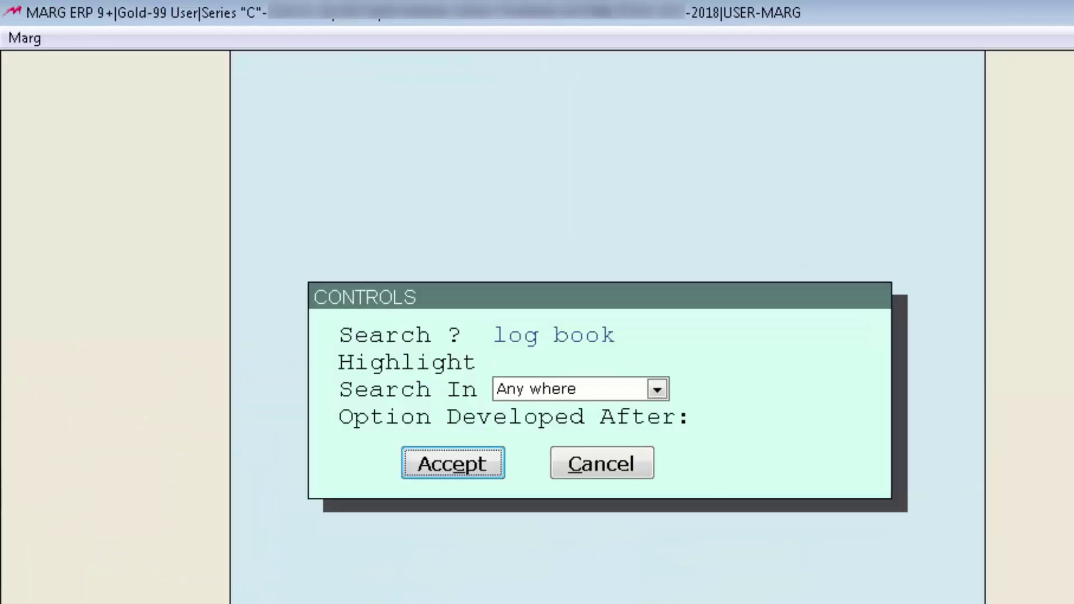
key("Return")
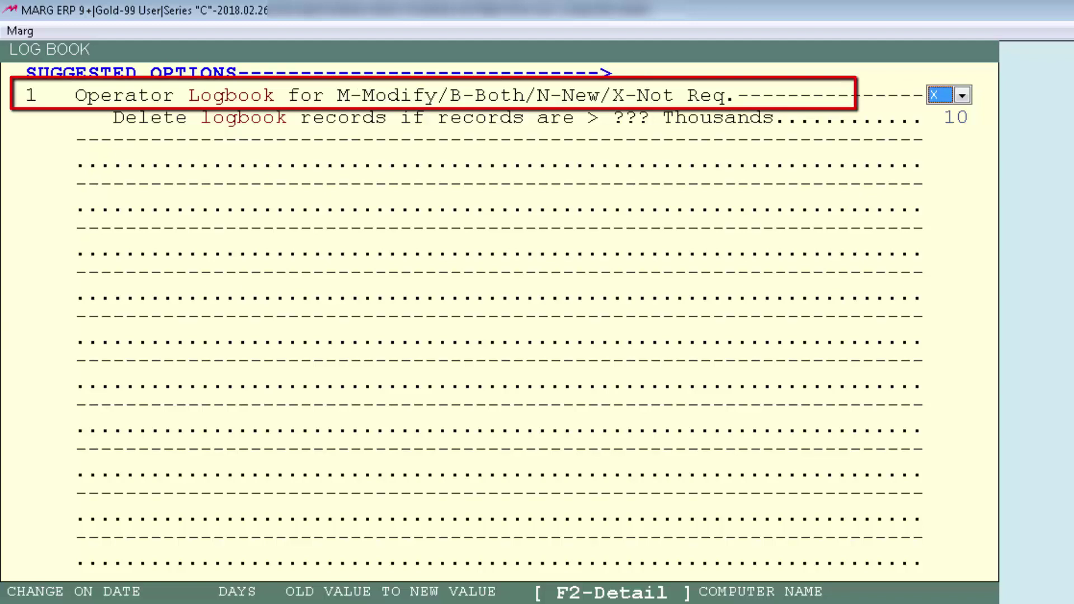
key("alt+Down")
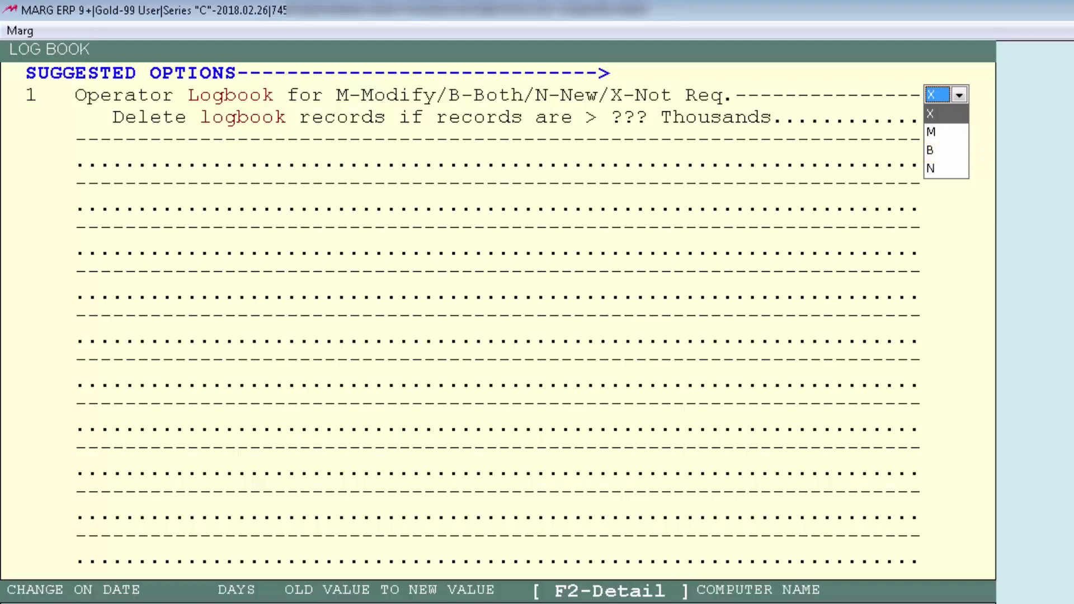
key("b")
key("Return")
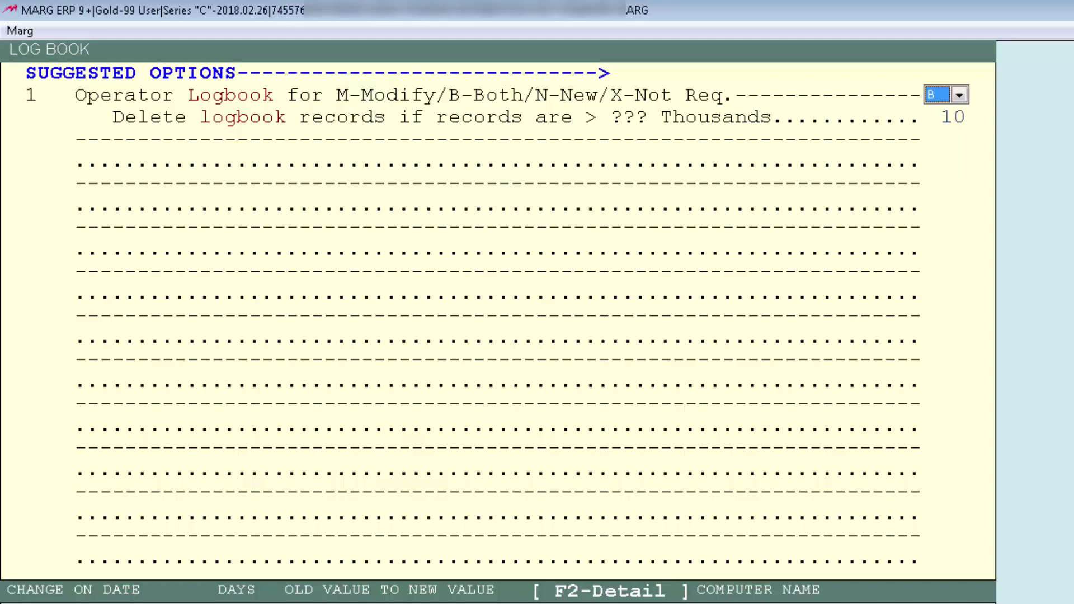
key("Return")
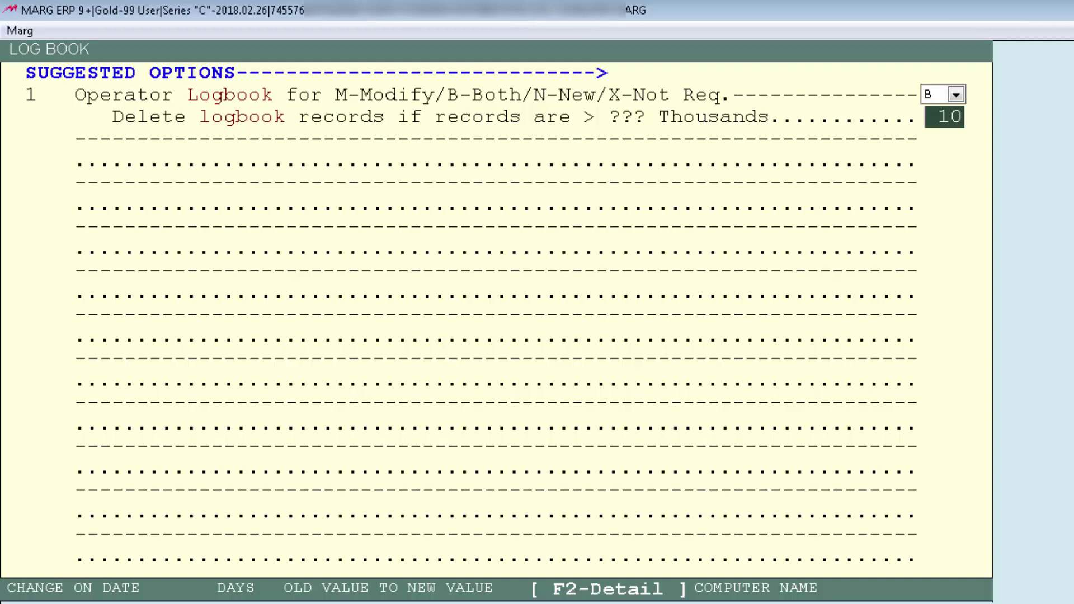
key("Escape")
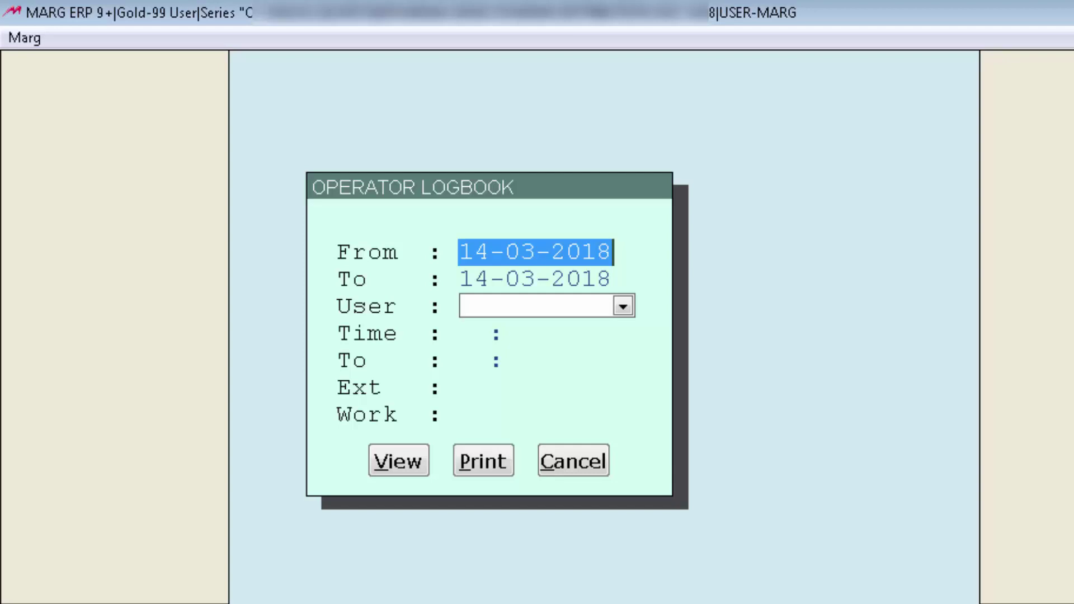
View the Operator Logbook from 14-03-2018 to 14-03-2018 for one selected operator.
key("Return")
key("Return")
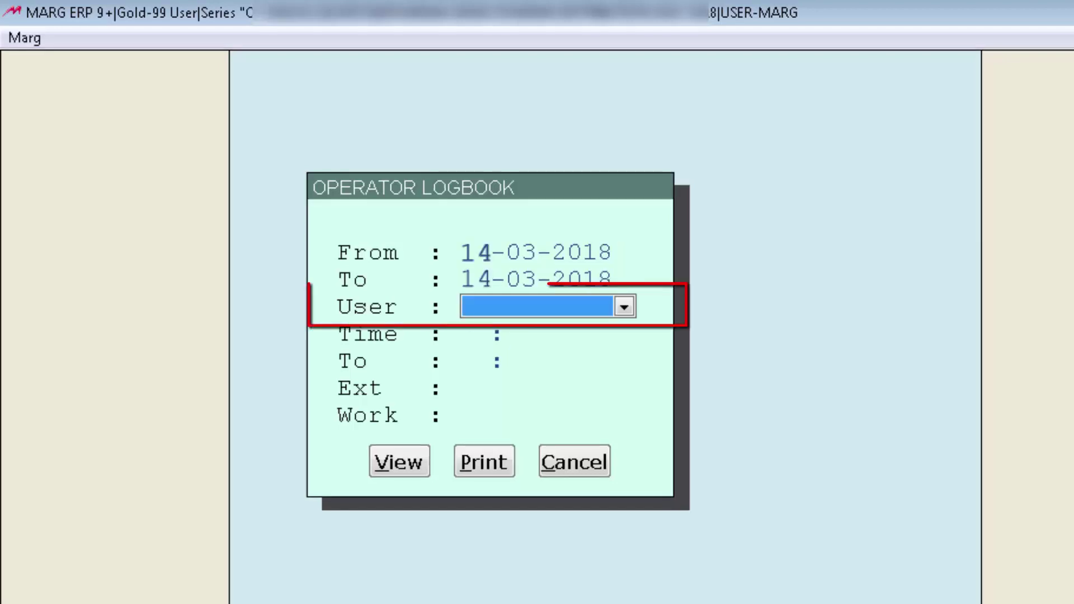
key("Return")
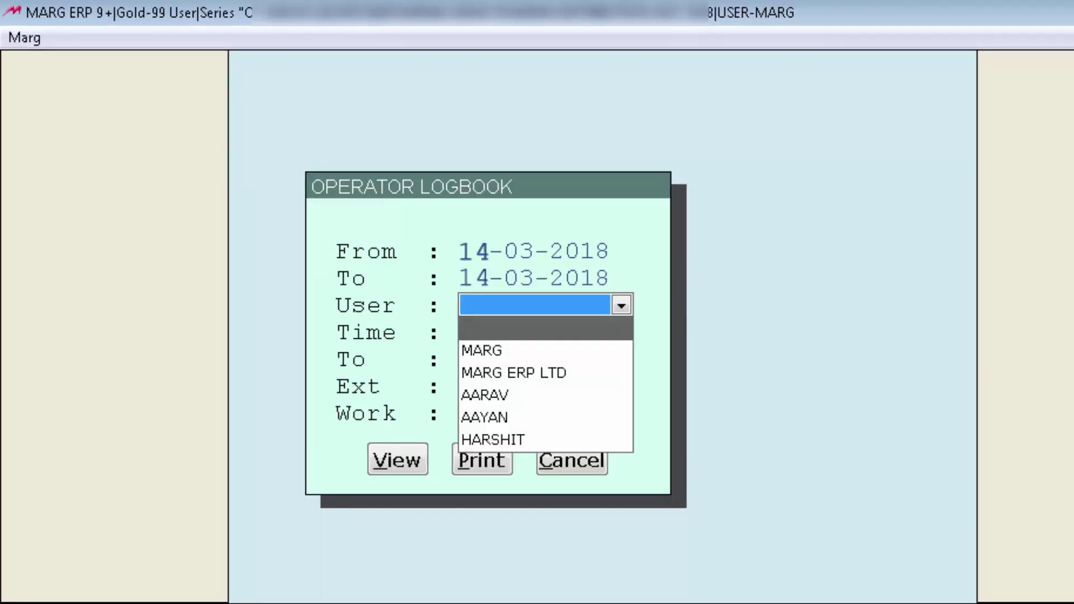
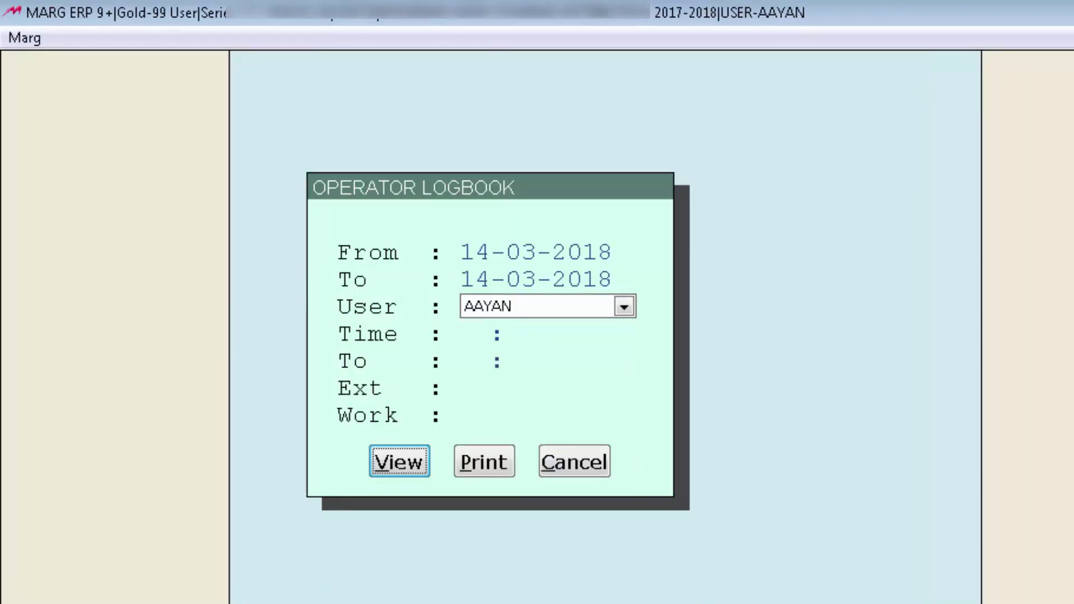
key("Return")
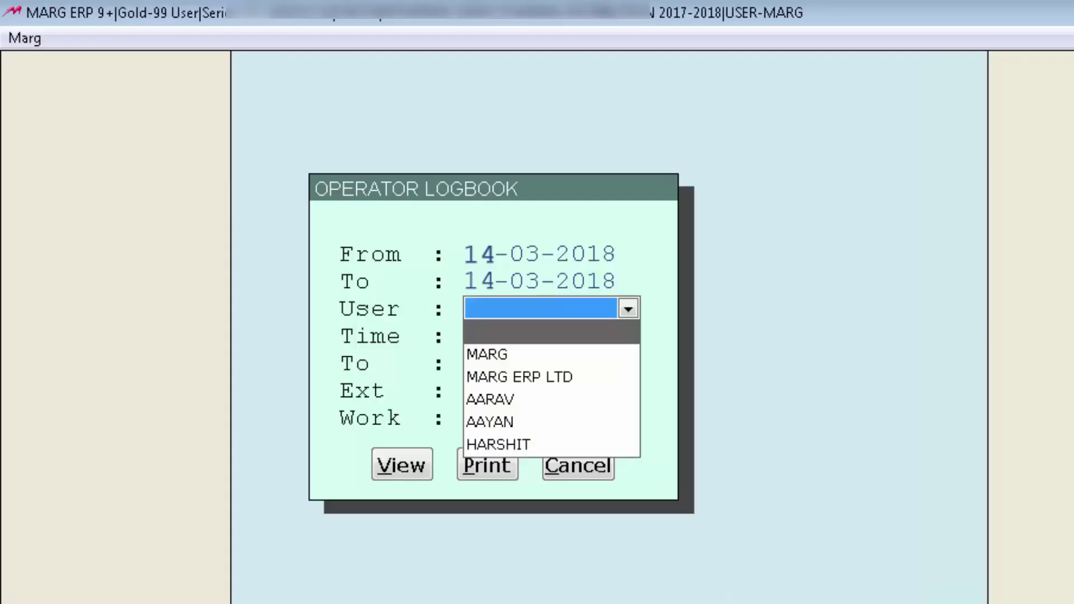
View the 14-03-2018 Operator Logbook for the last operator in the user list.
left_click(497, 443)
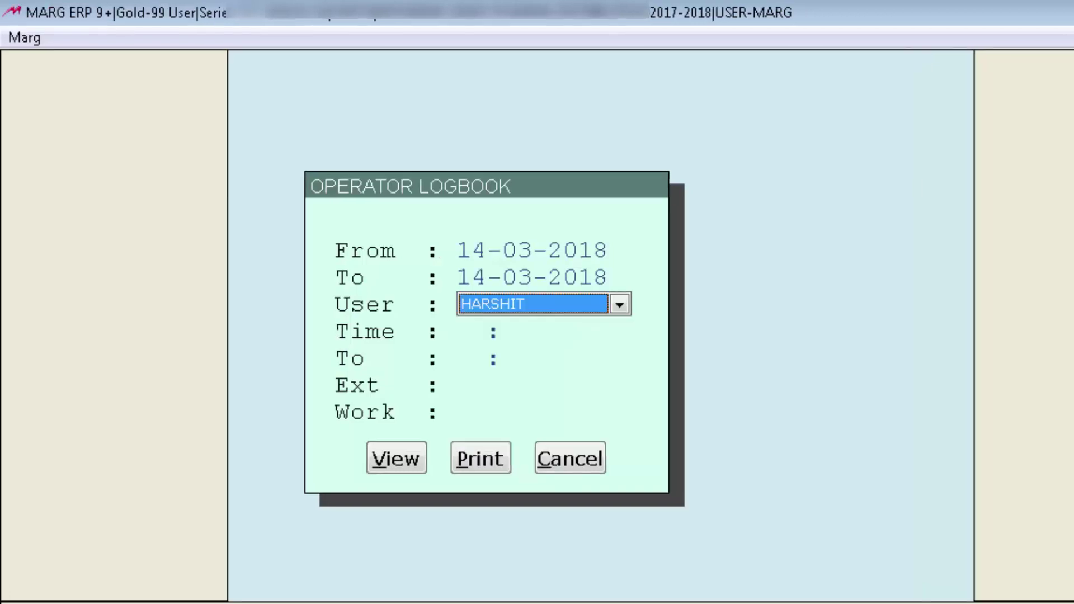
key("Return")
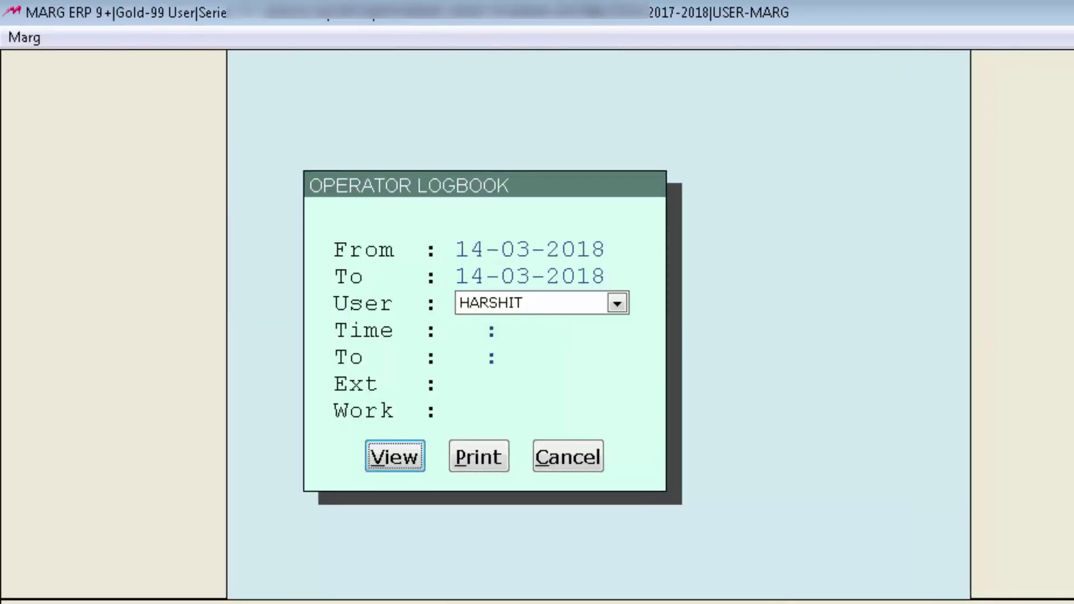
key("Return")
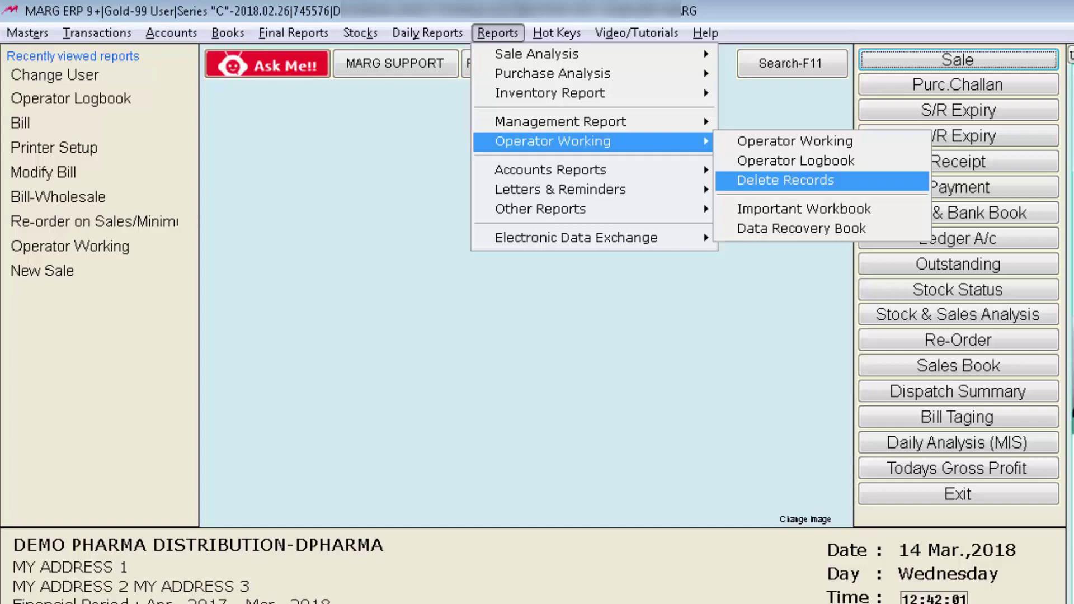
Open the Delete Records report under Operator Working.
key("Return")
key("Return")
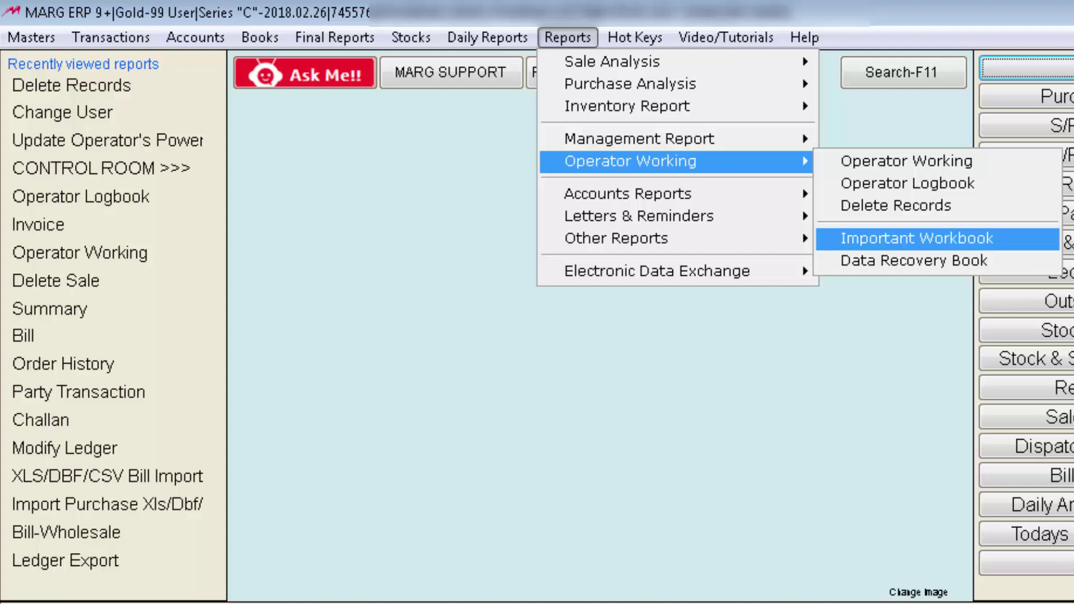
View the Important Workbook report for 14-03-2018 and examine its entries through the end.
key("Return")
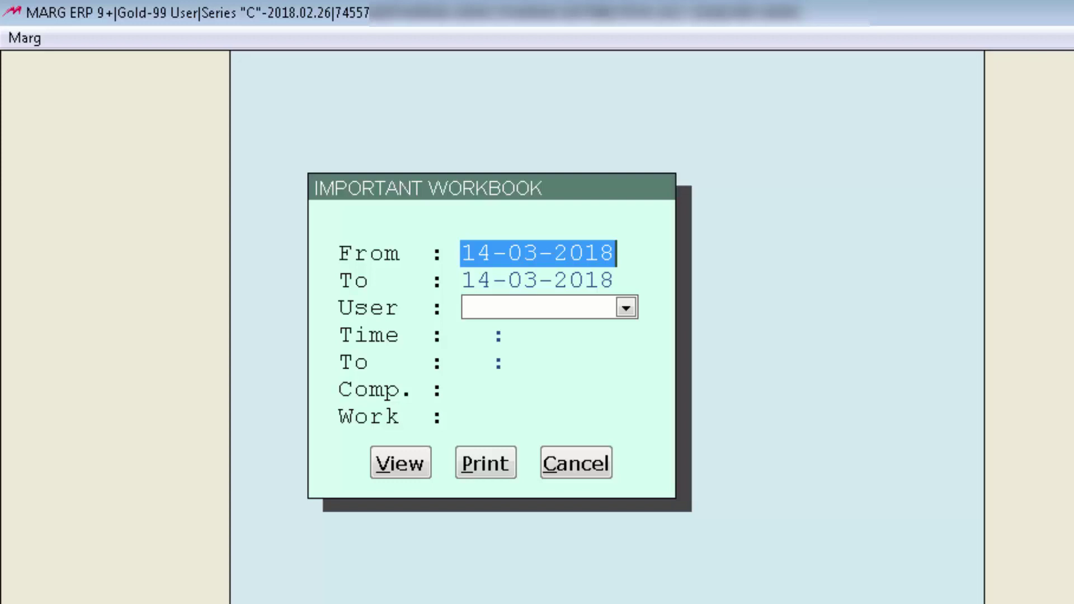
key("alt+v")
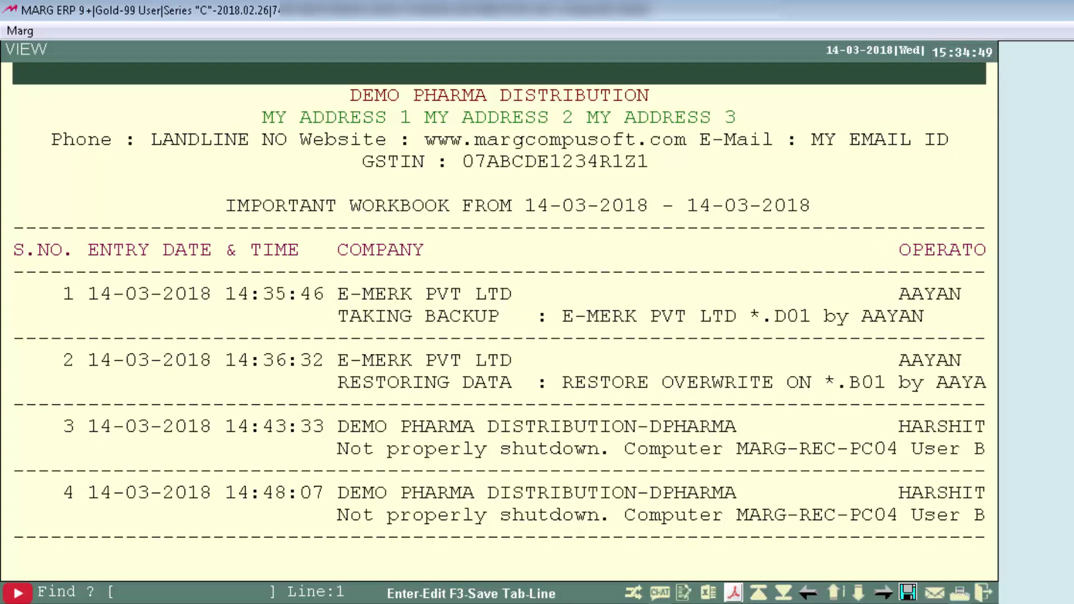
key("Escape")
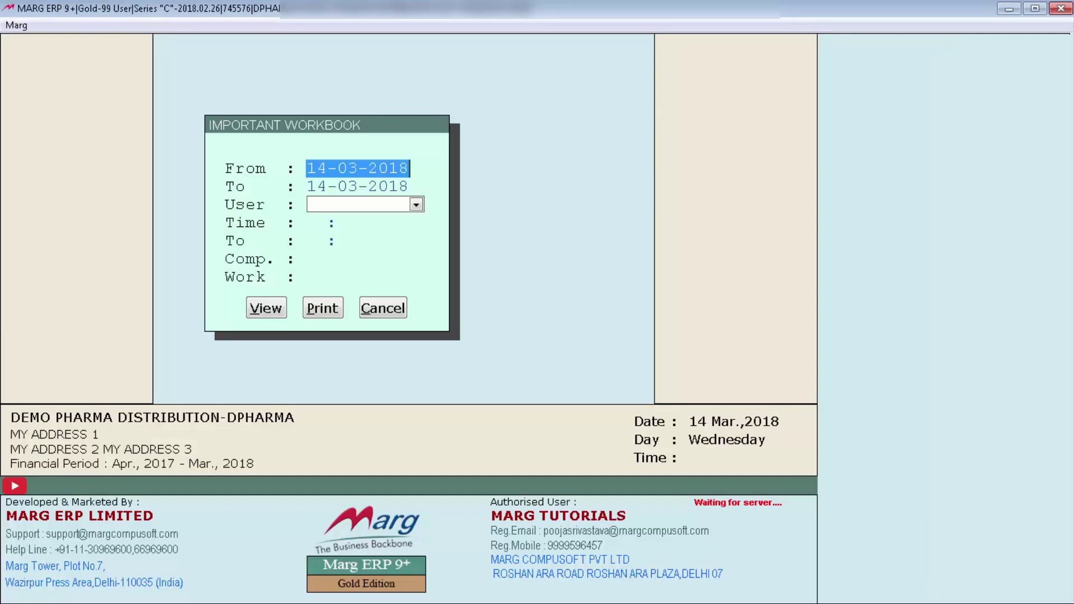
key("Return")
key("Return")
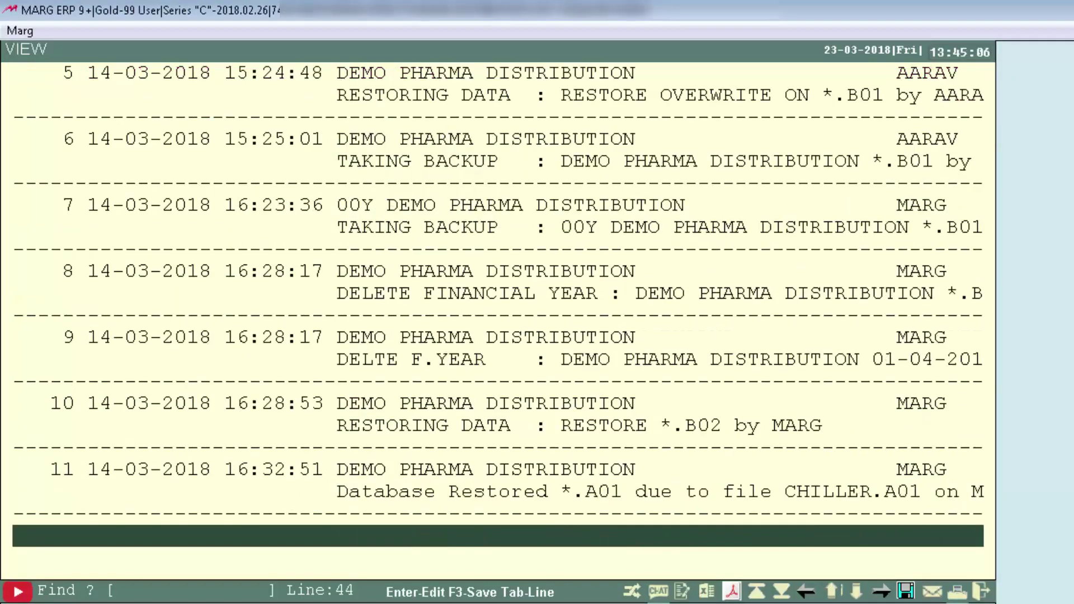
Open the Data Recovery Book report to examine the recovered files.
key("Down")
key("Down")
key("Down")
key("Down")
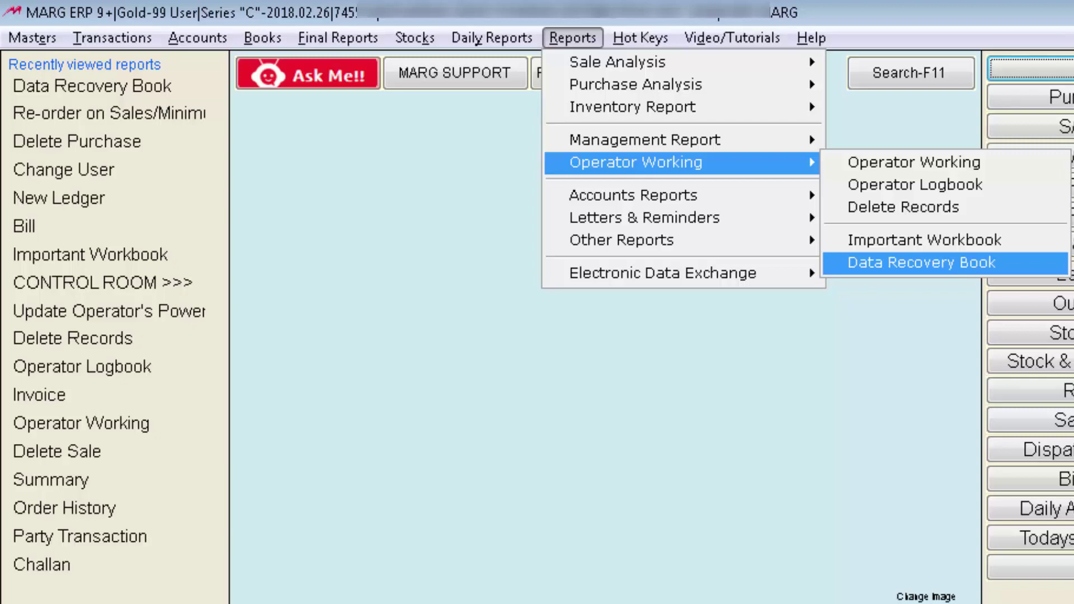
key("Return")
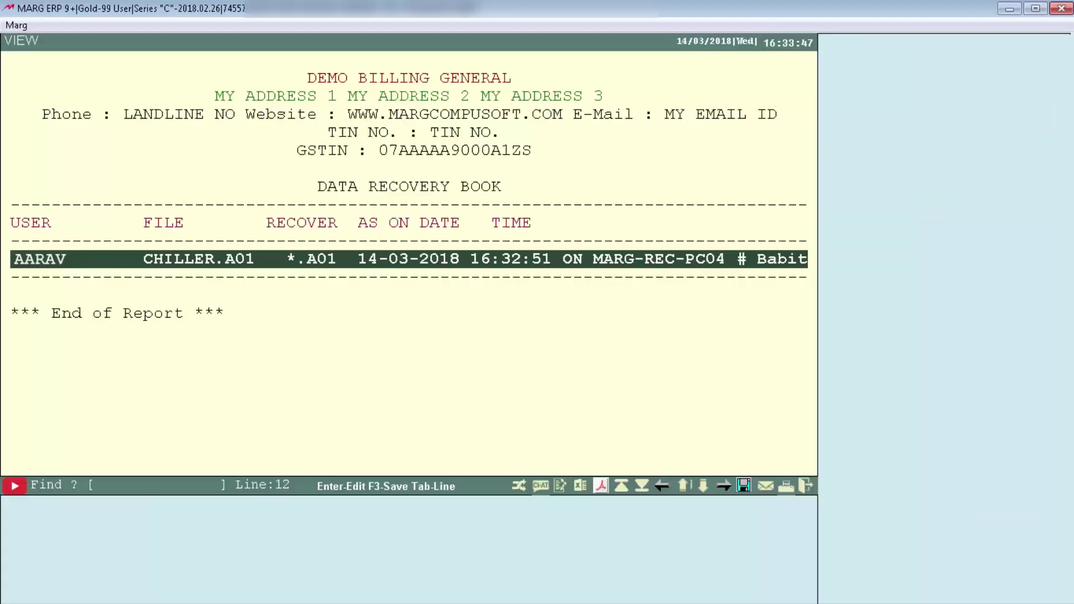